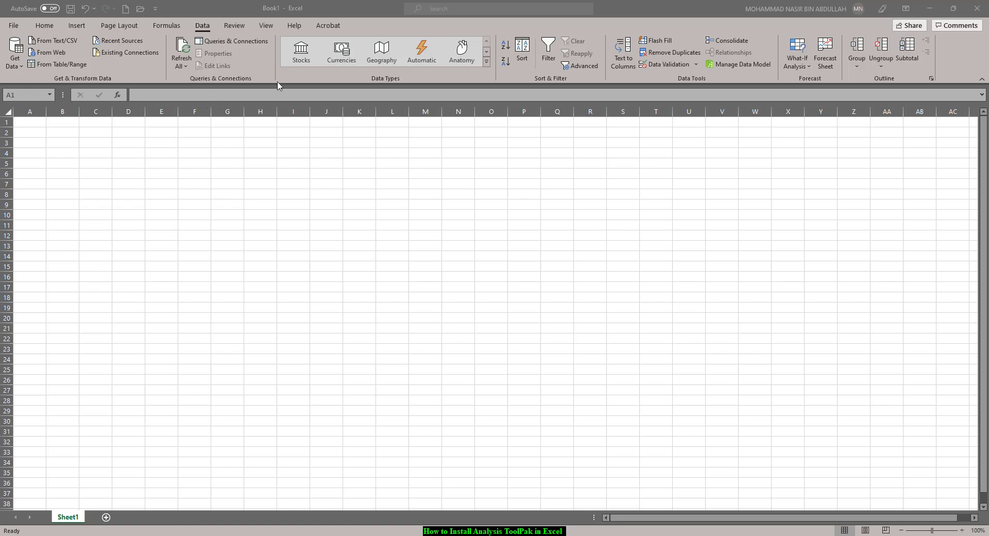
- Zoom the blank Sheet1 in Book1 to 160%
drag(588, 4, 565, 172)
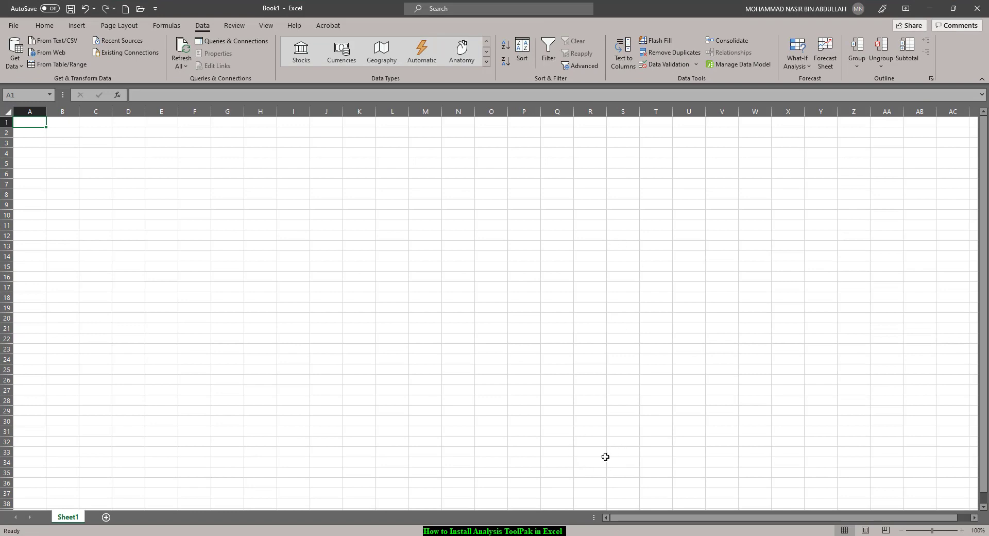
scroll(603, 456, up, 6)
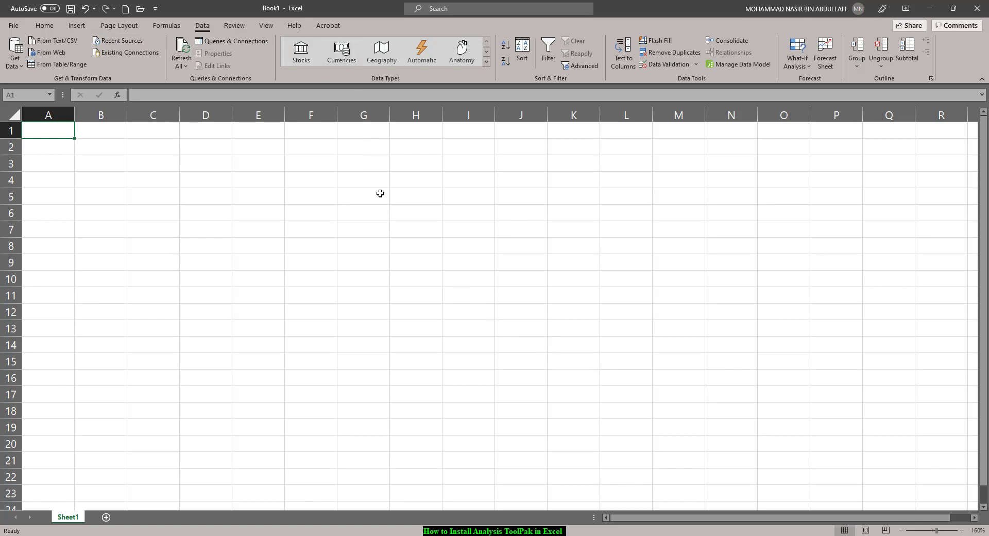
click(44, 26)
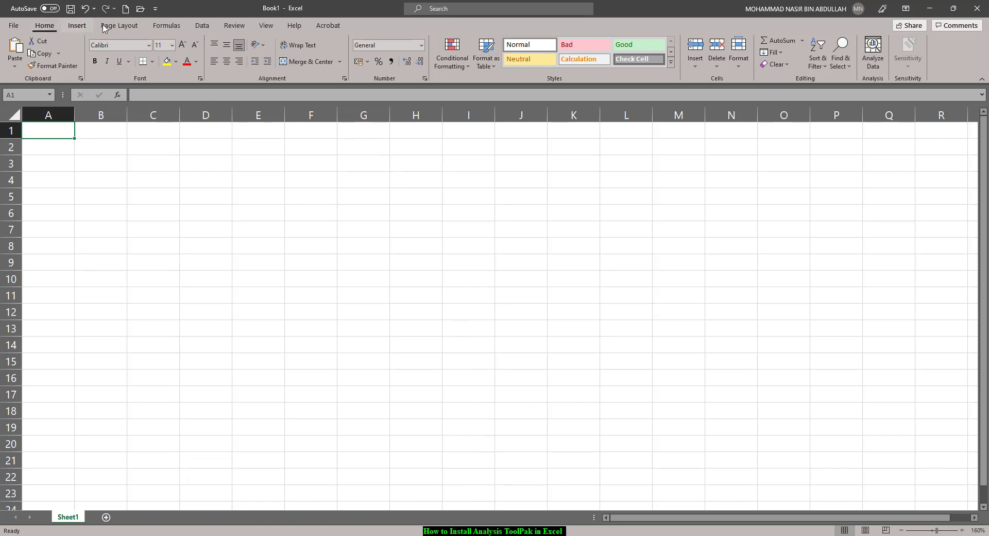
click(202, 26)
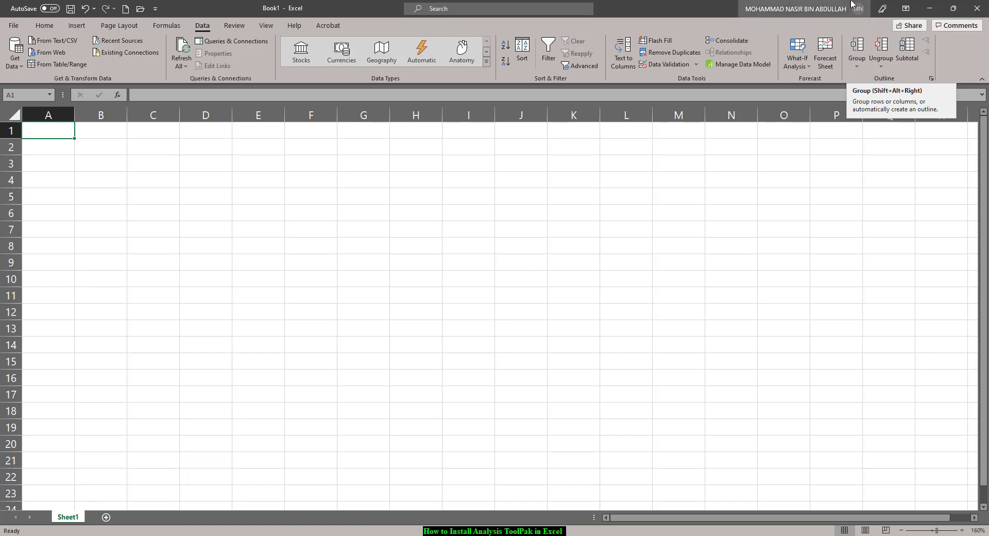
- Restore and narrow the Excel window to see the ribbon collapse, then maximize it again
double_click(803, 7)
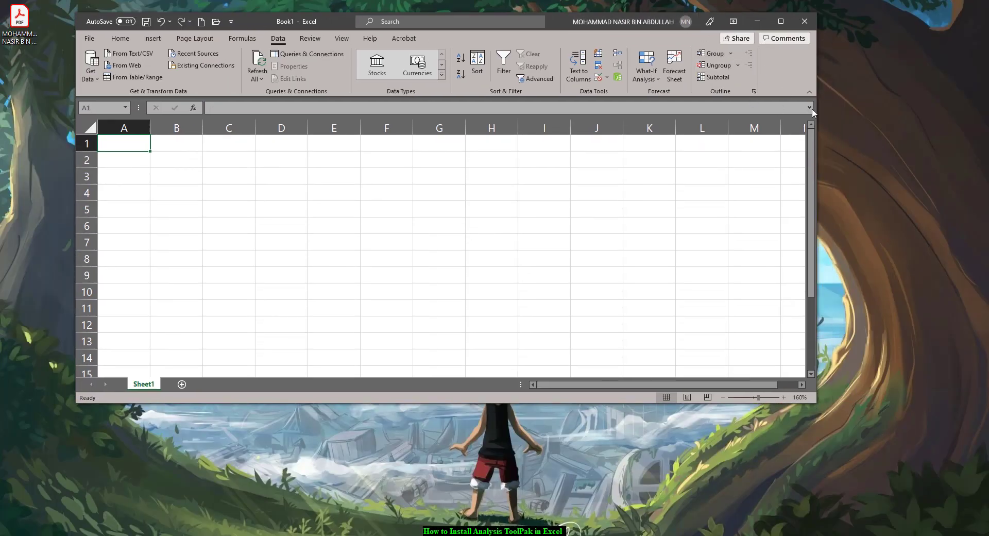
drag(818, 118, 545, 118)
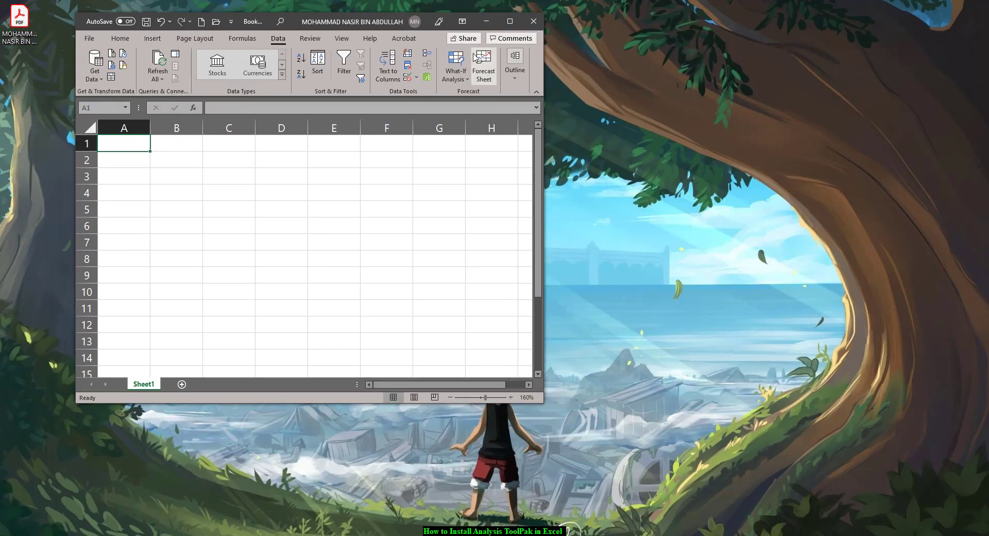
click(518, 83)
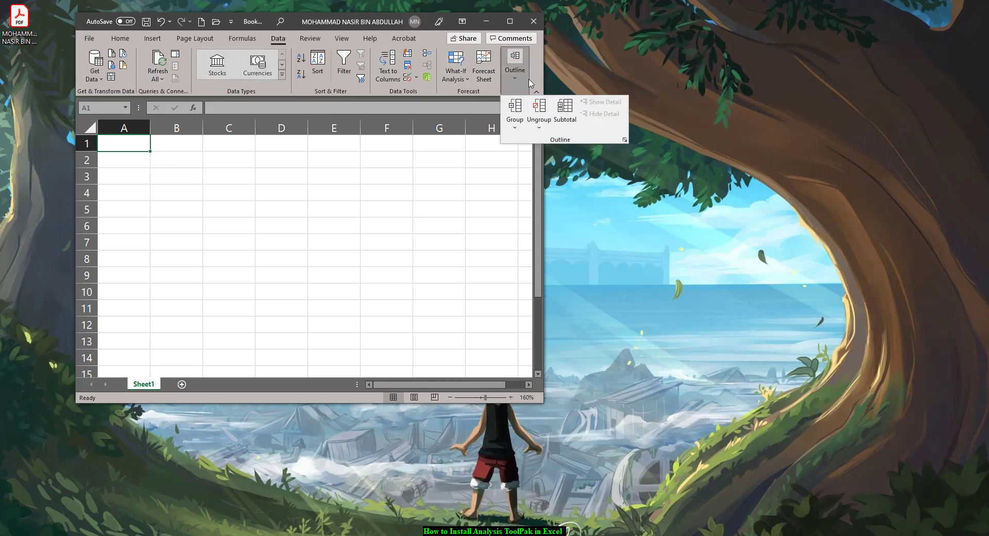
click(535, 78)
click(510, 22)
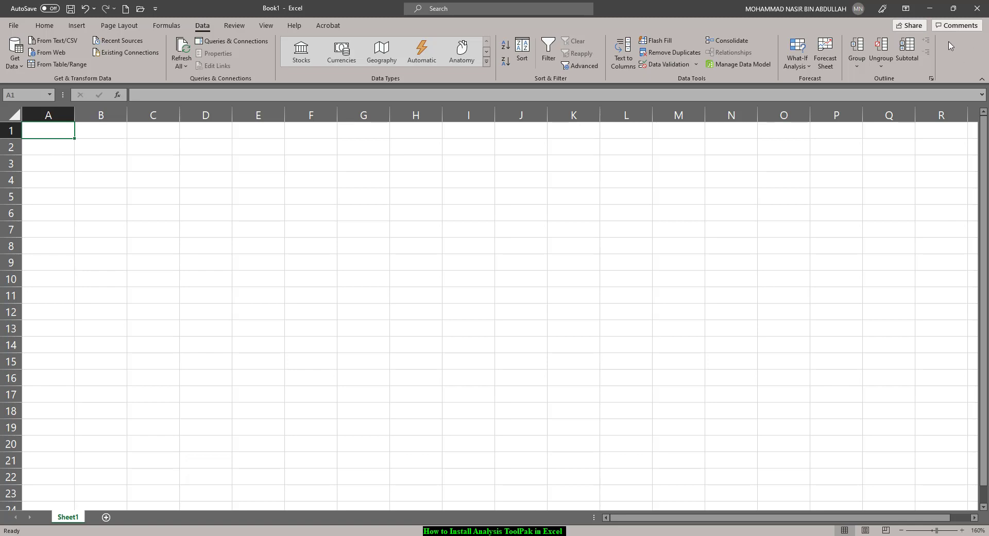
- Reposition and widen the restored window, re-maximize it, and go to the File backstage Home page
double_click(693, 6)
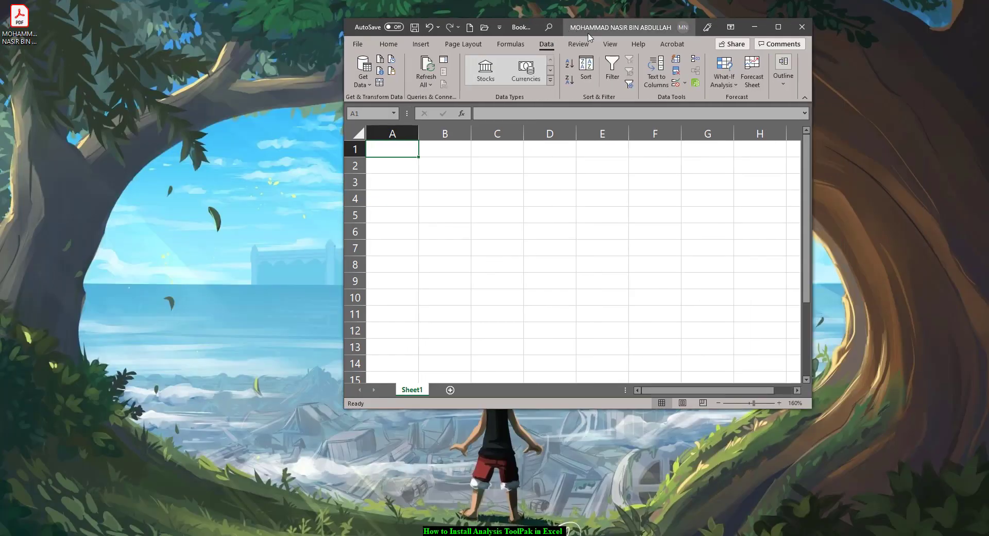
drag(597, 29, 331, 28)
drag(546, 95, 915, 94)
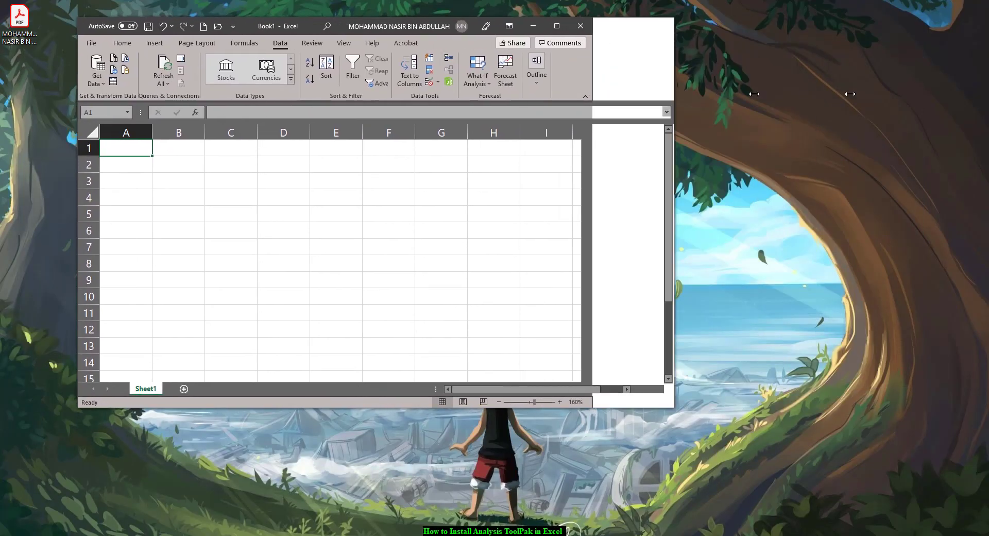
click(878, 25)
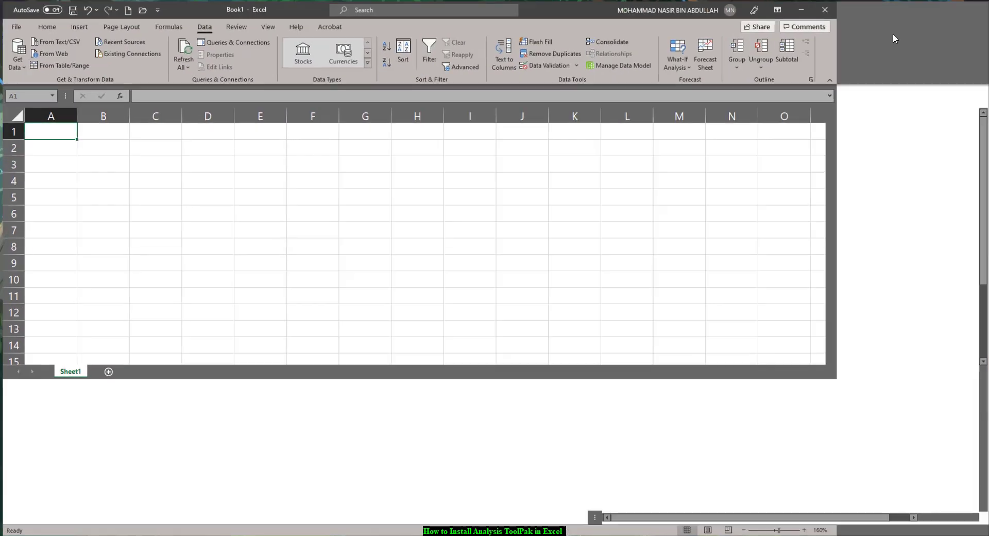
click(13, 26)
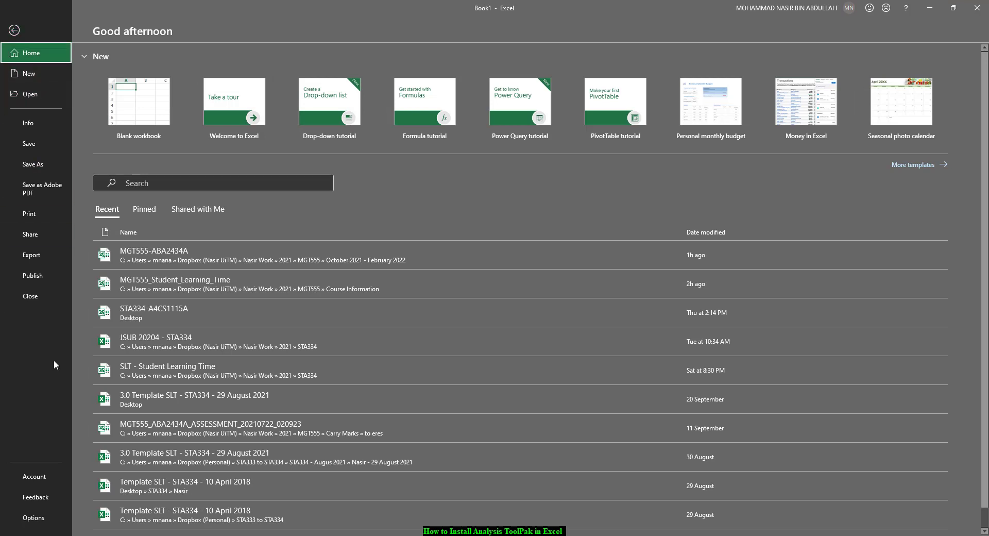
- Open Excel Options from the backstage, landing on the General page
click(36, 524)
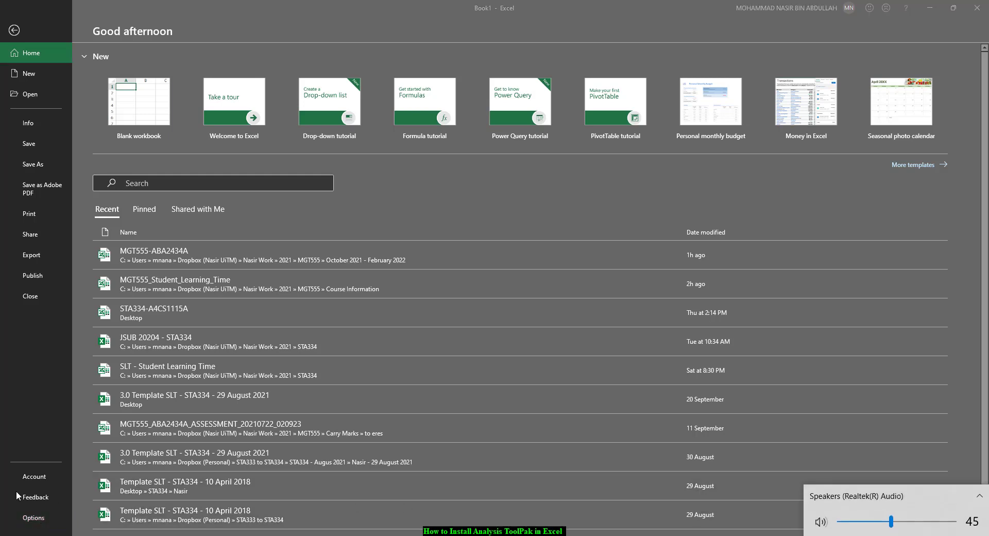
click(36, 518)
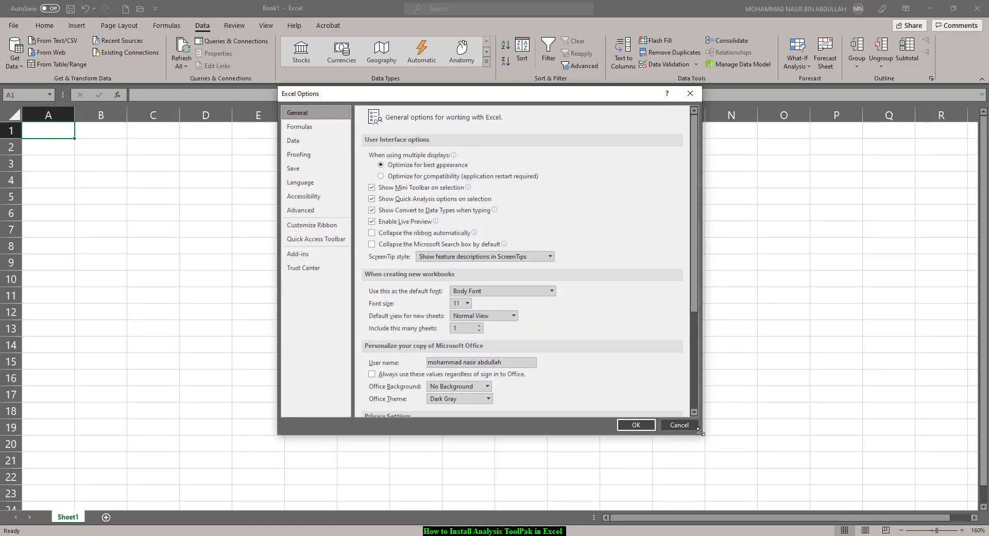
- Enlarge the Excel Options dialog and scroll the General page down to the start-up options
mouse_move(700, 431)
mouse_down()
mouse_move(748, 502)
mouse_move(679, 430)
mouse_up()
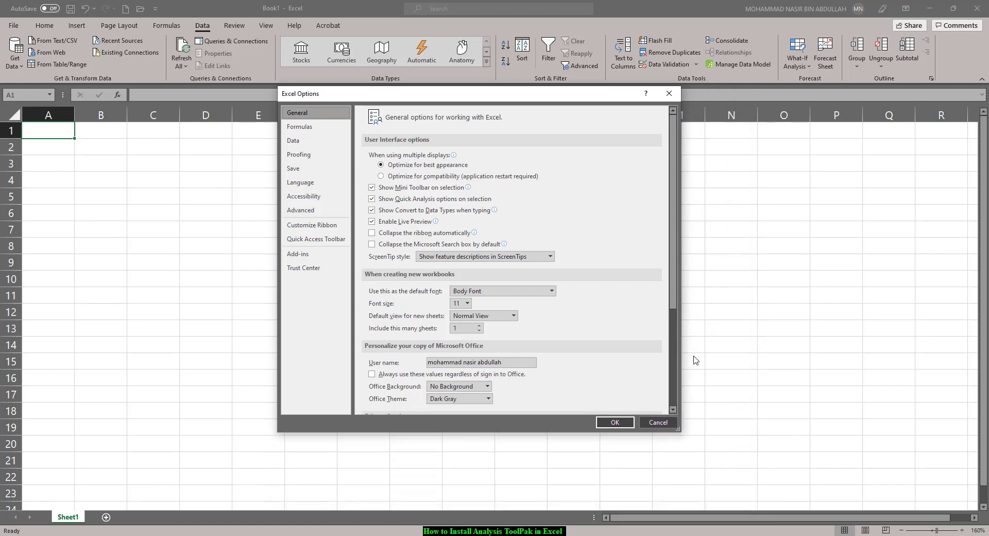
scroll(681, 257, down, 3)
scroll(681, 258, down, 3)
scroll(681, 258, down, 2)
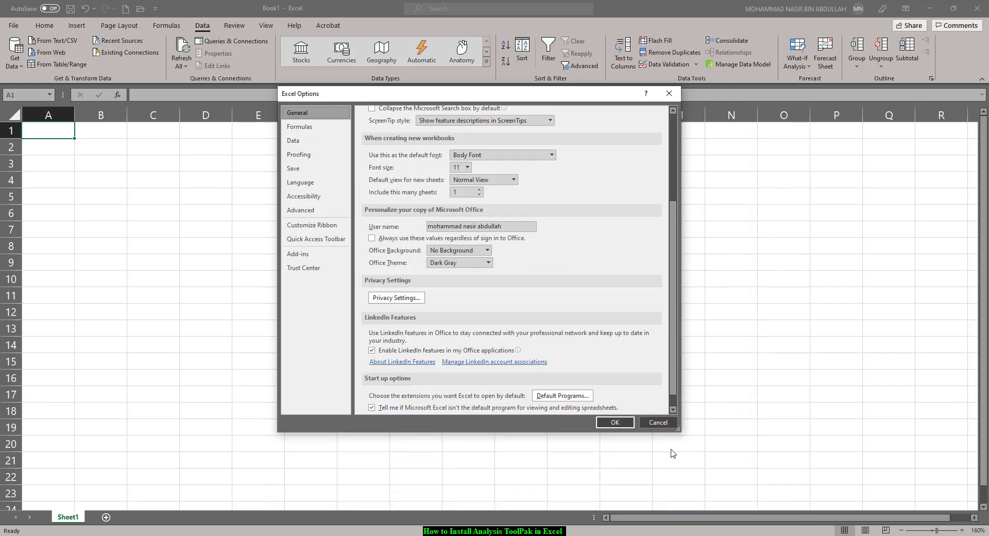
mouse_move(678, 430)
mouse_down()
mouse_move(764, 507)
mouse_move(748, 507)
mouse_up()
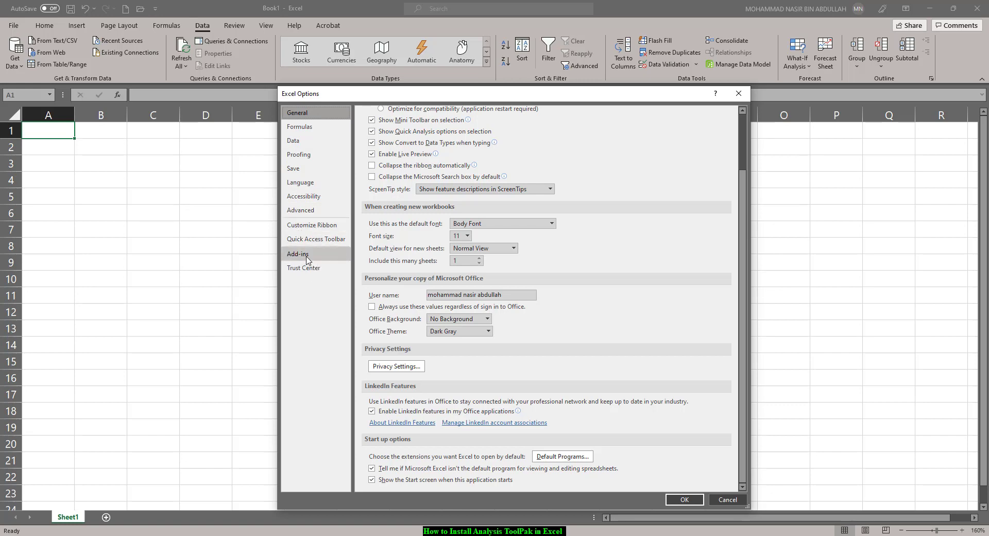
- On the Add-ins page, select the inactive Analysis ToolPak and set Manage to Excel Add-ins
click(307, 259)
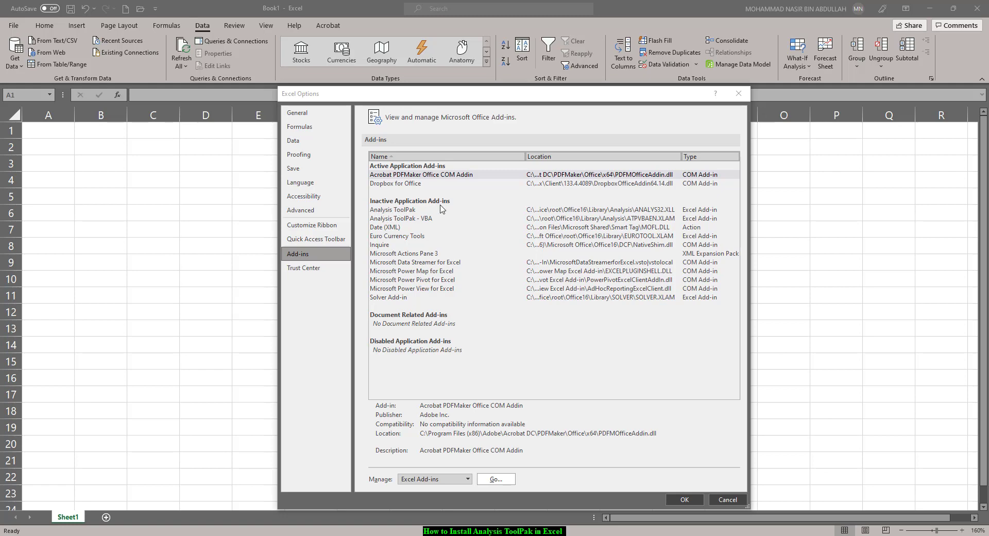
click(379, 211)
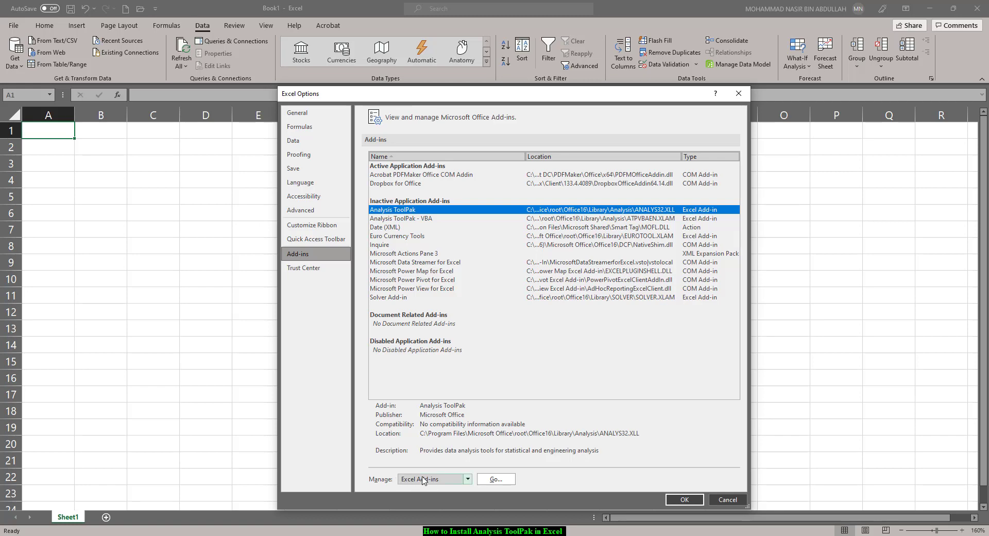
click(438, 483)
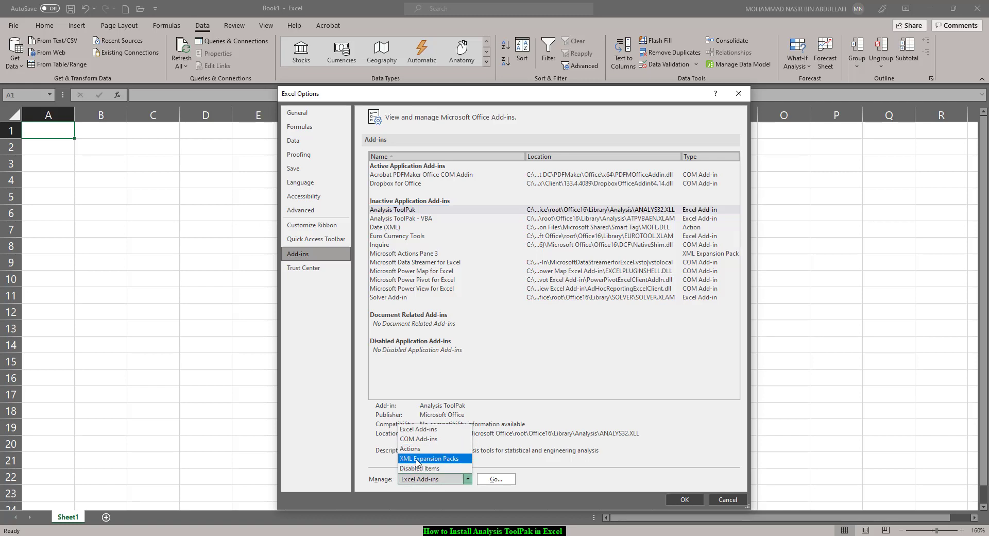
click(428, 477)
click(428, 481)
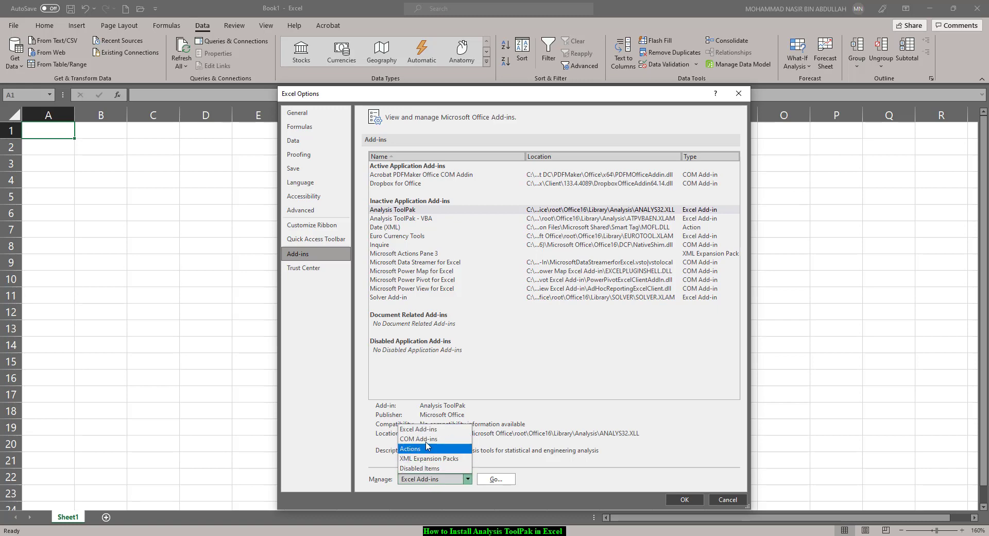
click(432, 482)
click(433, 482)
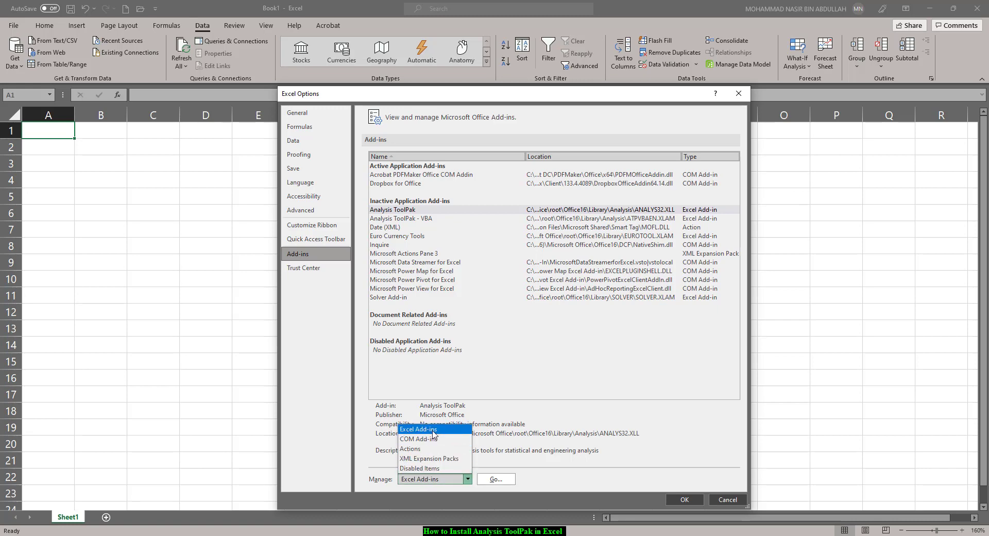
click(433, 431)
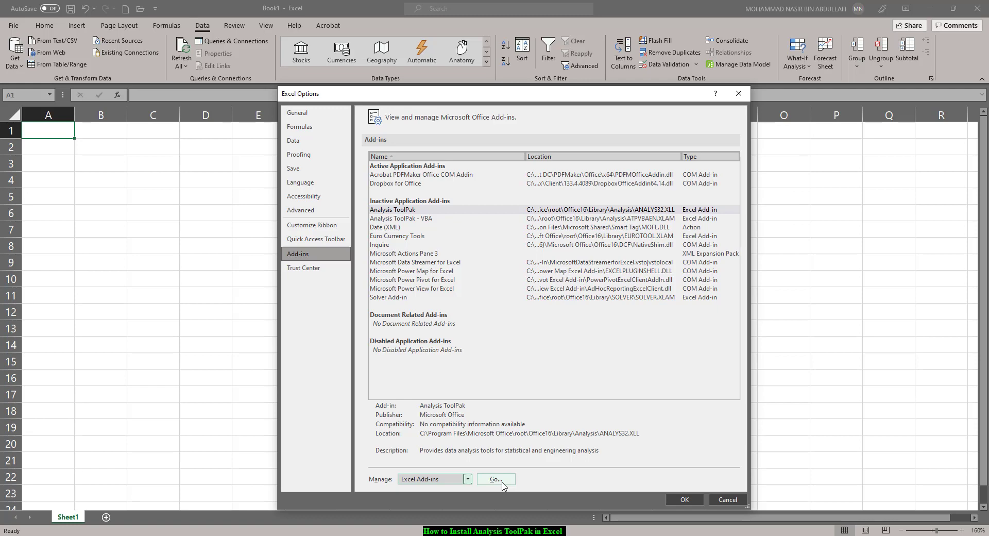
- Open the Excel Add-ins dialog with Go and move it toward the sheet centre
click(495, 477)
click(500, 481)
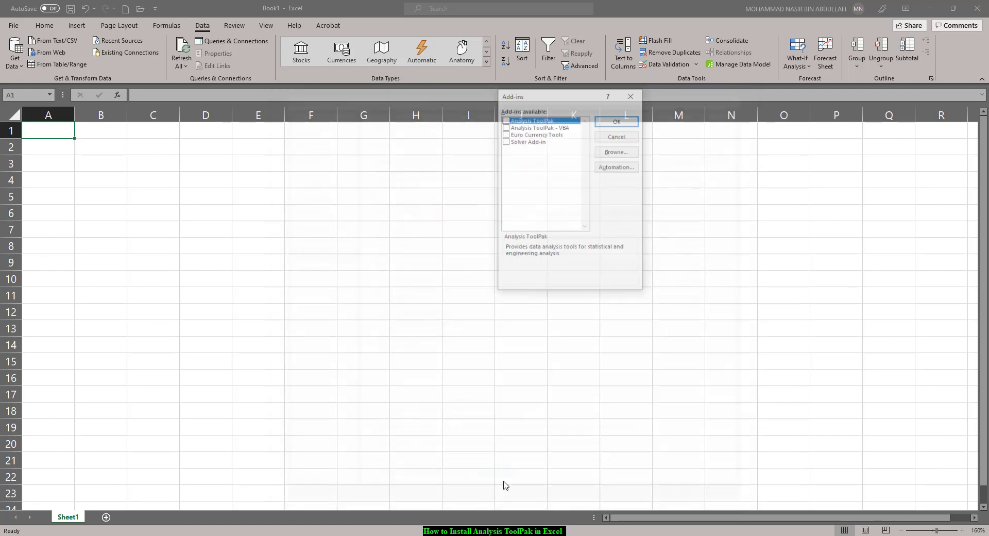
mouse_move(545, 97)
mouse_down()
mouse_move(477, 147)
mouse_move(491, 148)
mouse_up()
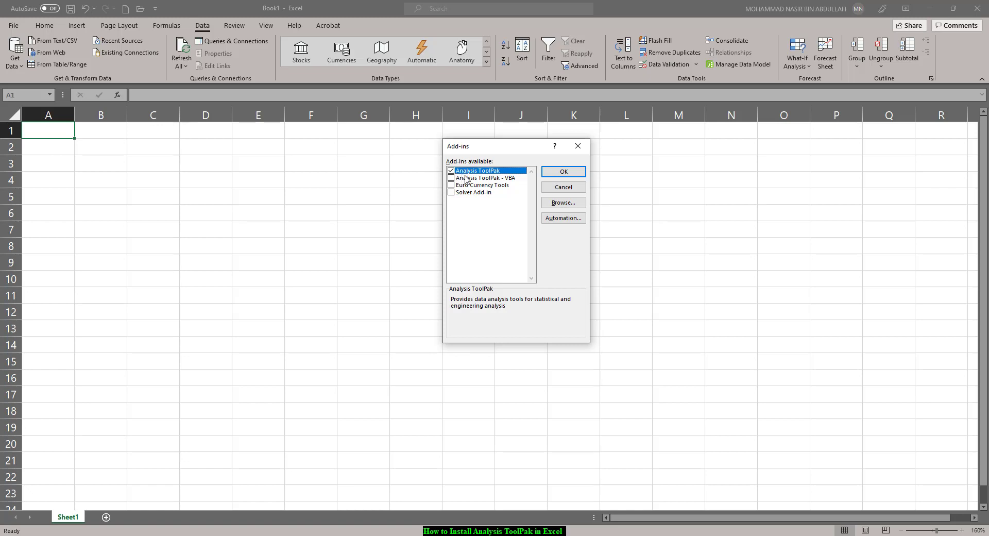
- Tick Analysis ToolPak in the available add-ins list and confirm with OK
click(466, 178)
click(484, 171)
click(489, 178)
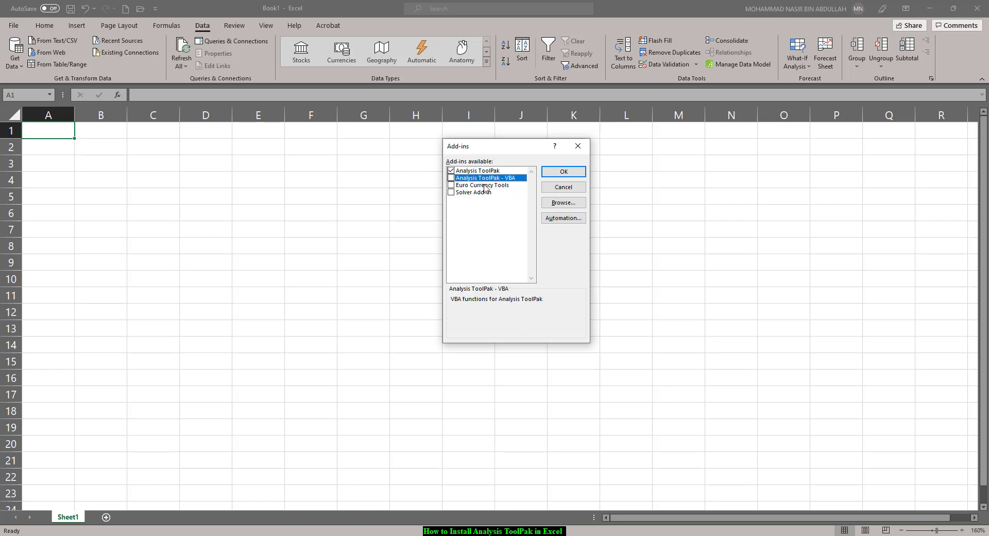
click(484, 171)
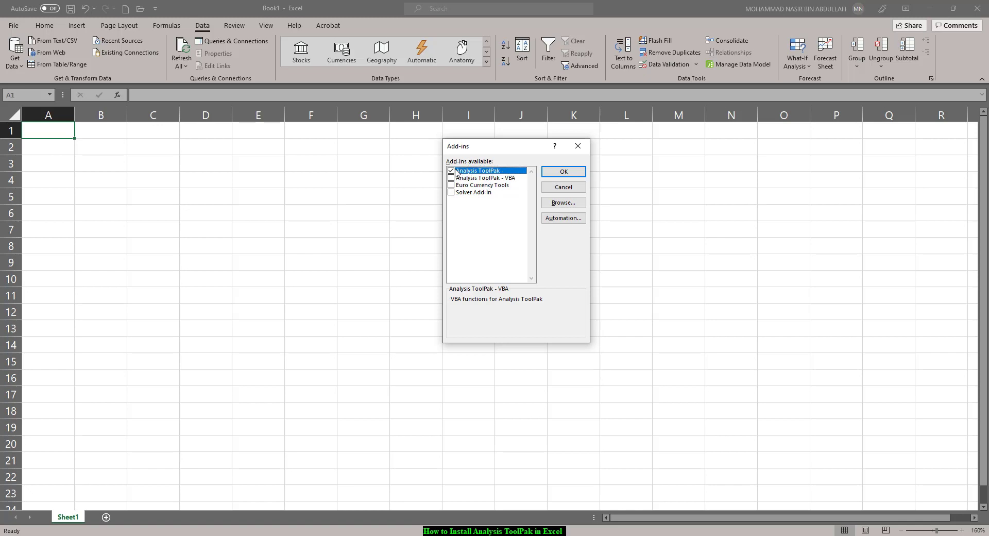
click(451, 170)
click(451, 171)
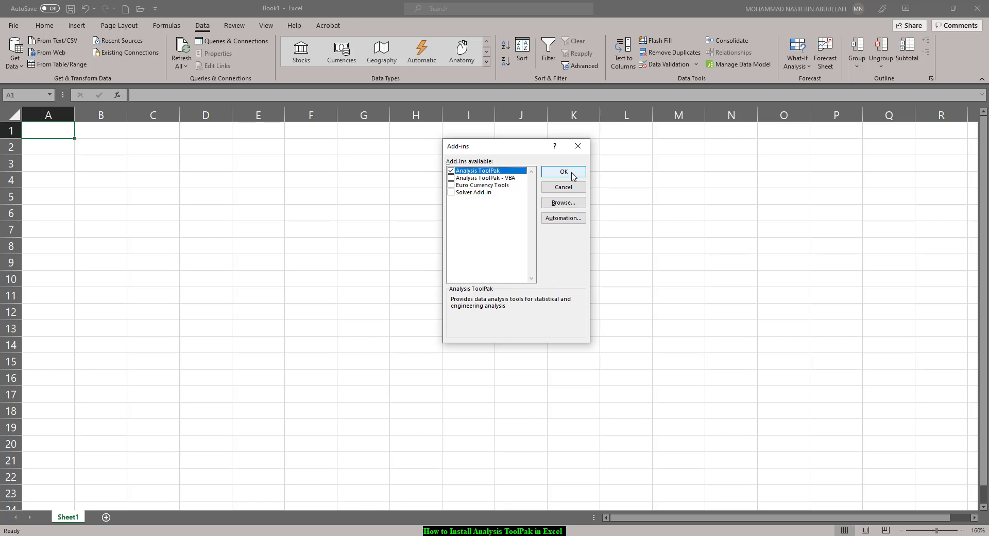
click(572, 174)
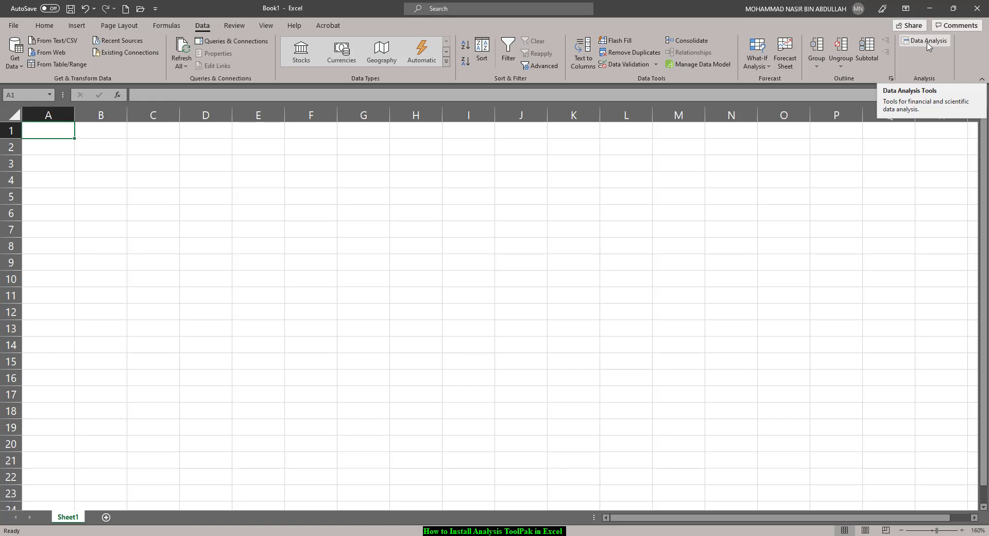
- Open the Data Analysis dialog from the Data tab's new Analysis group
click(927, 46)
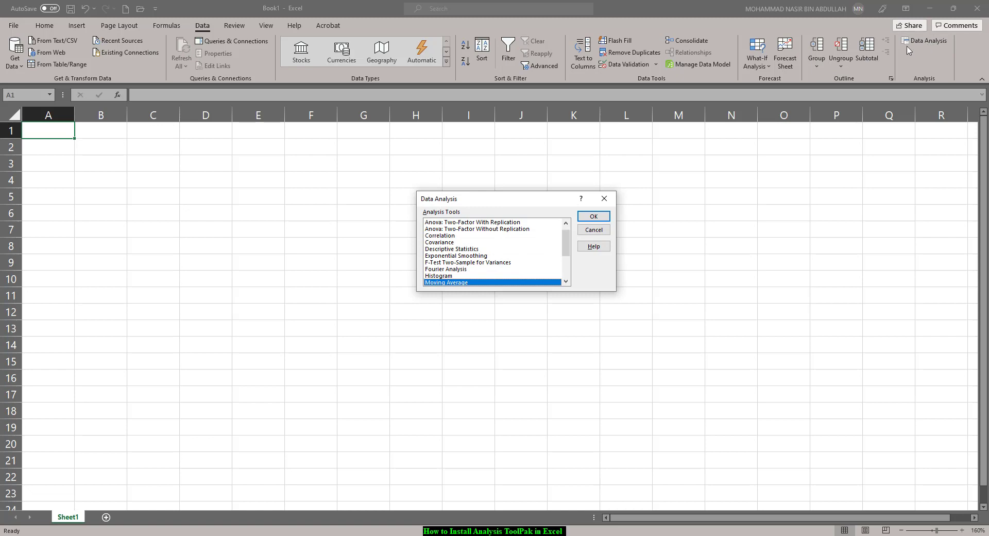
- Browse the Analysis Tools list, selecting Correlation, Descriptive Statistics and Exponential Smoothing
drag(569, 246, 566, 234)
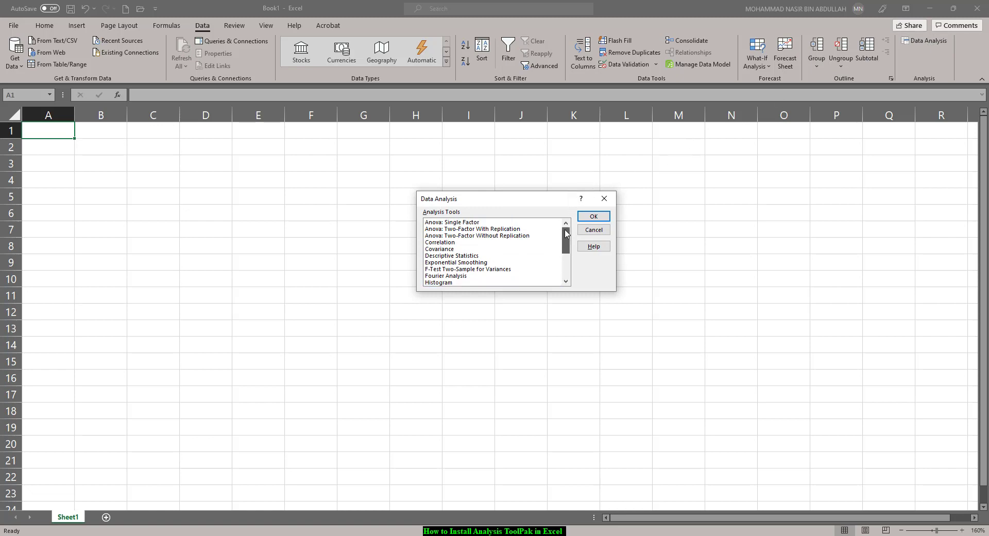
click(453, 223)
click(441, 243)
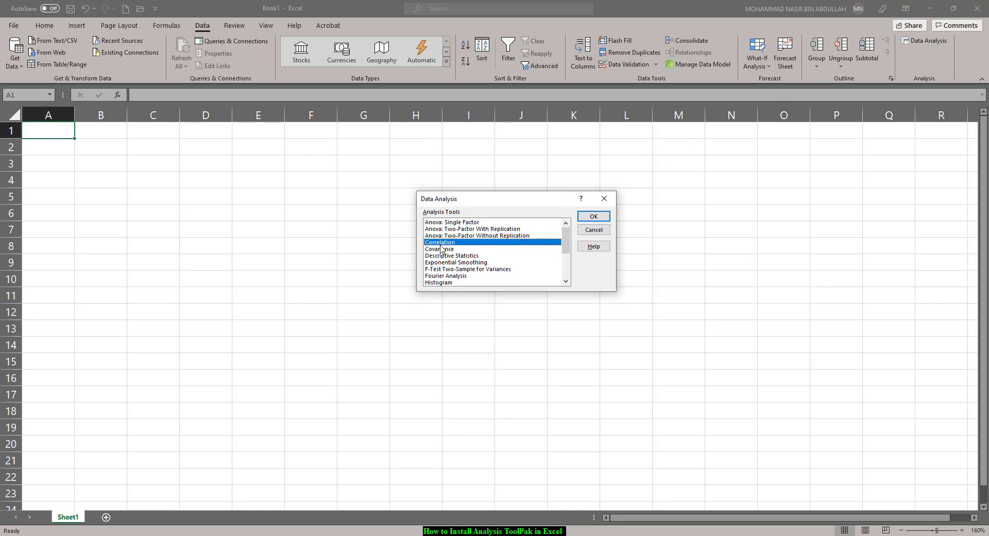
click(447, 250)
click(445, 256)
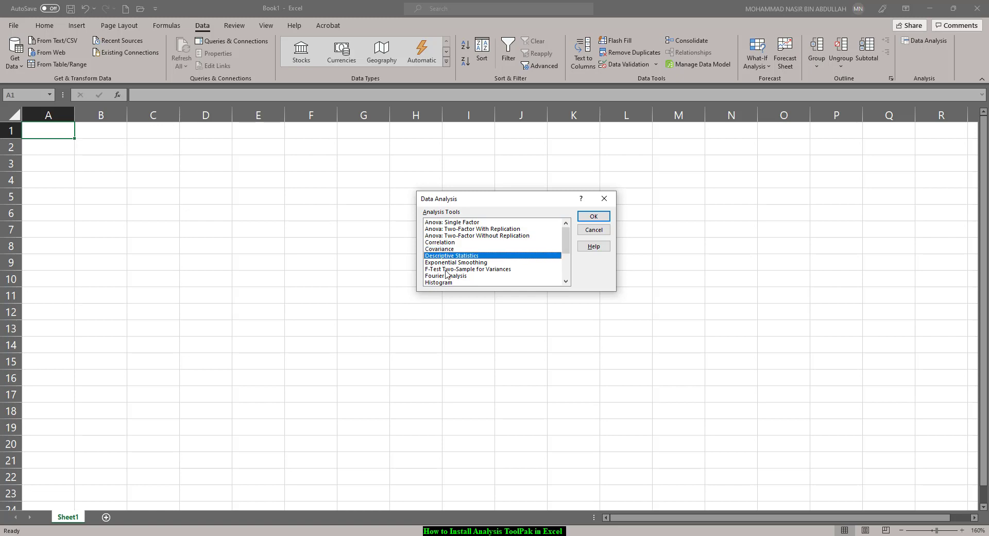
click(453, 262)
scroll(456, 278, down, 1)
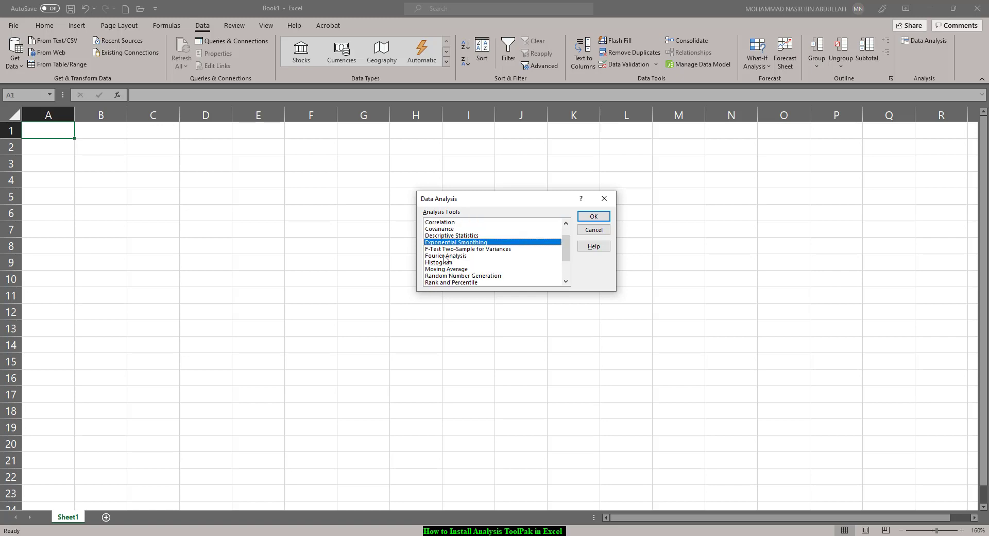
- Look at Histogram, Moving Average, Rank and Percentile and Regression, then cancel the dialog
click(443, 262)
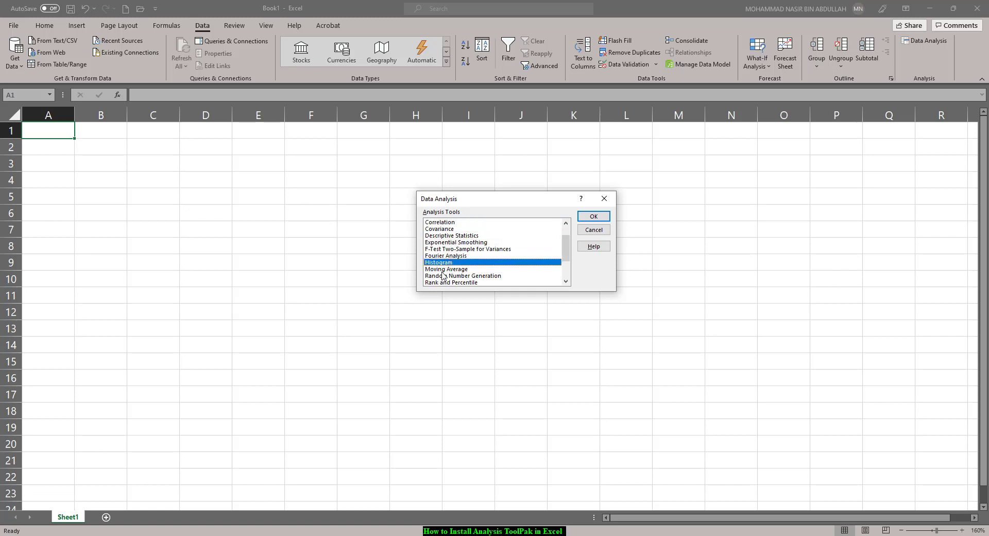
click(445, 269)
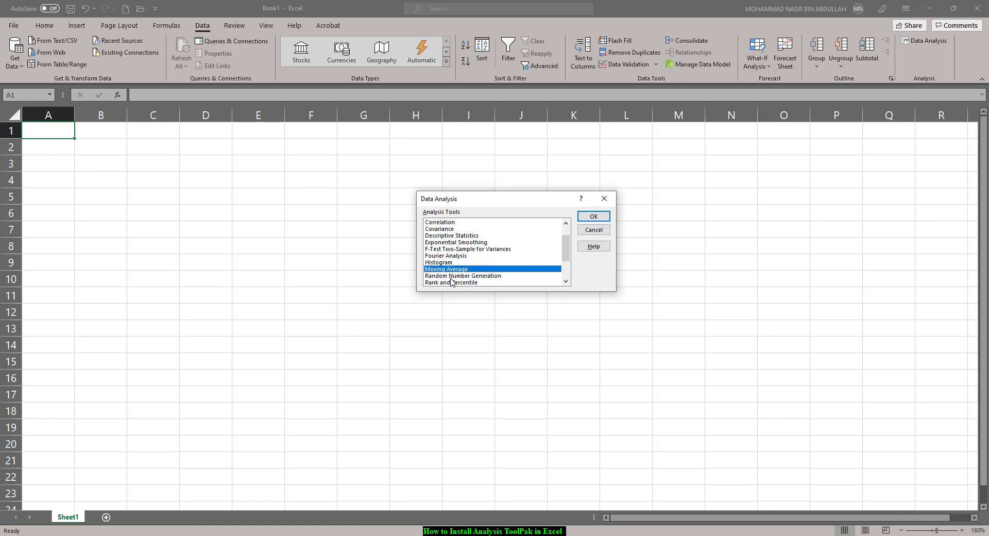
click(451, 282)
scroll(460, 283, down, 2)
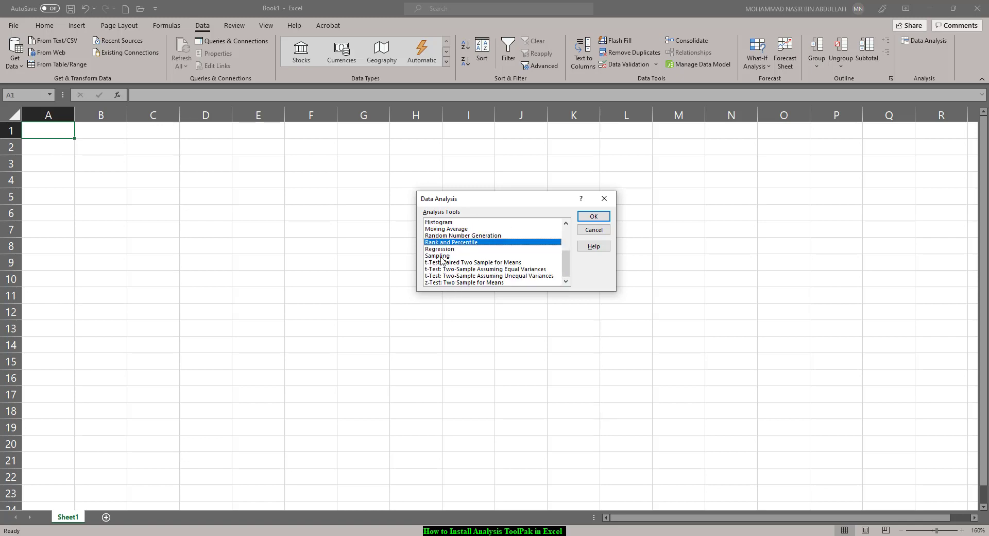
key(Down)
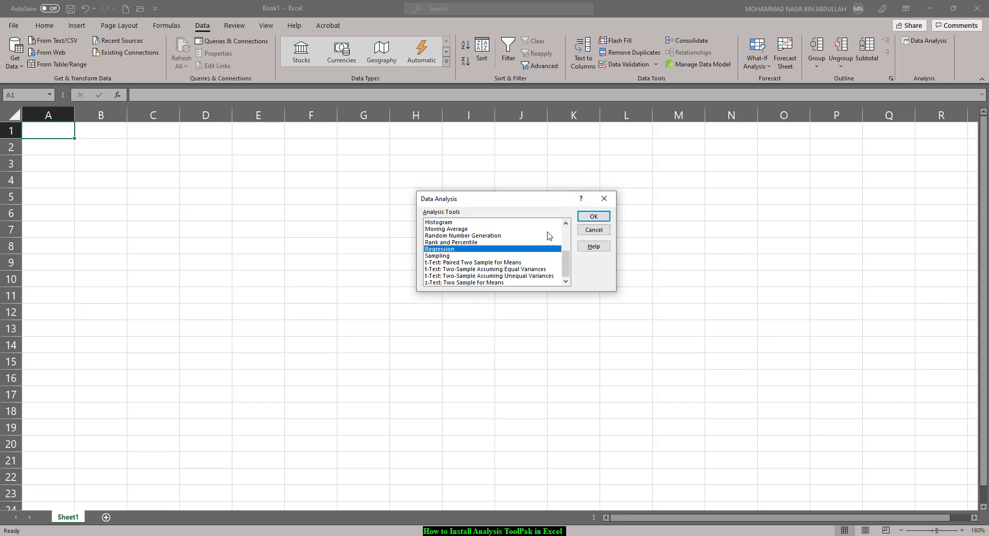
drag(566, 268, 566, 241)
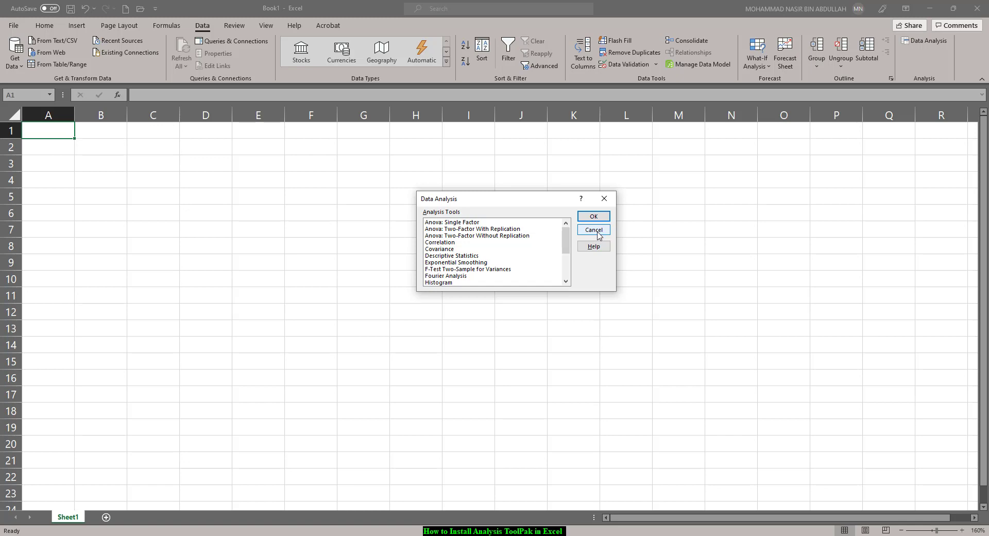
click(593, 230)
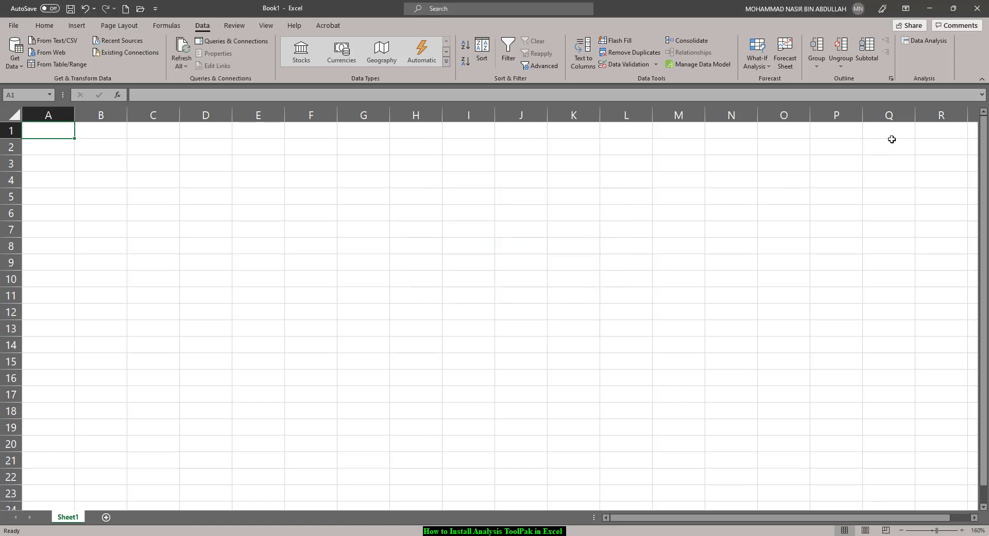